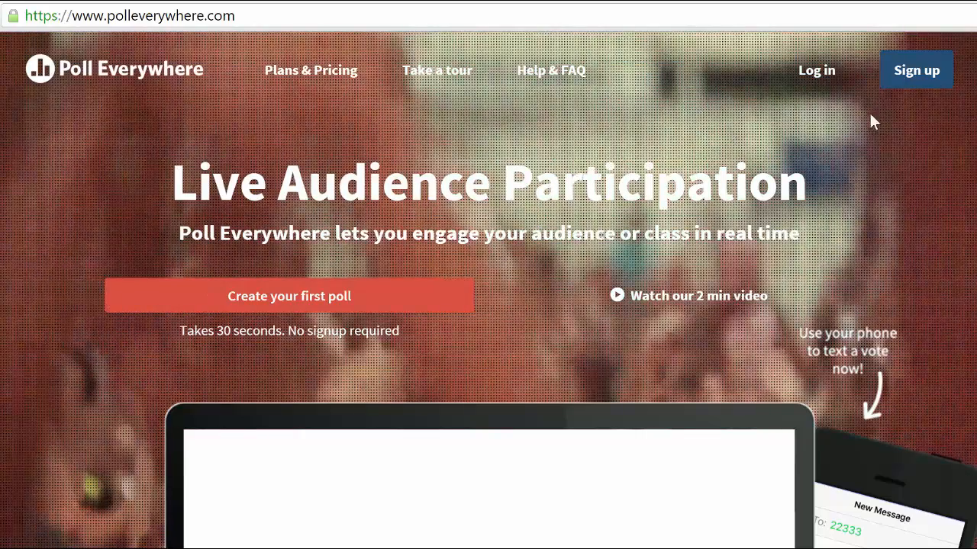
- Open the free plan sign-up form for presenting and look through its required fields
left_click(925, 73)
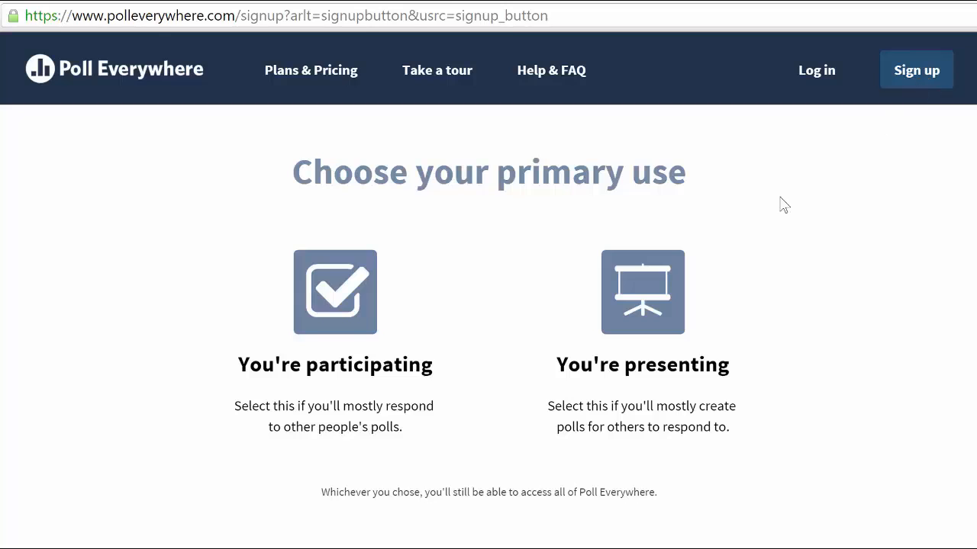
left_click(657, 312)
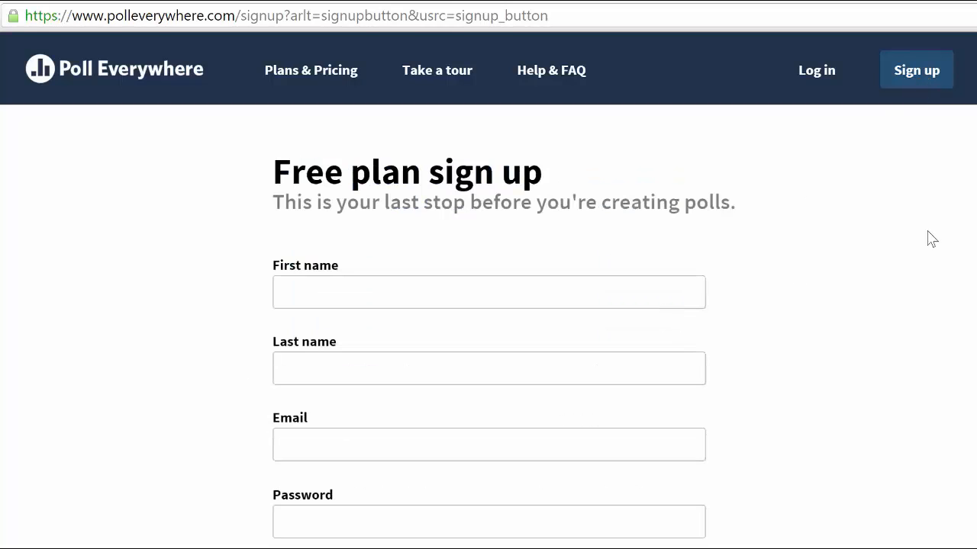
scroll(489, 326, "down", 3)
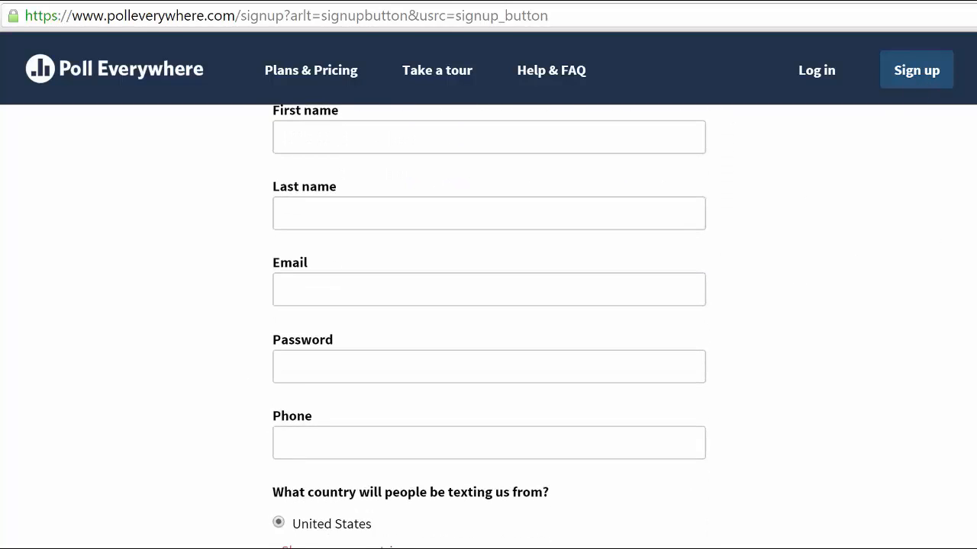
scroll(488, 326, "down", 2)
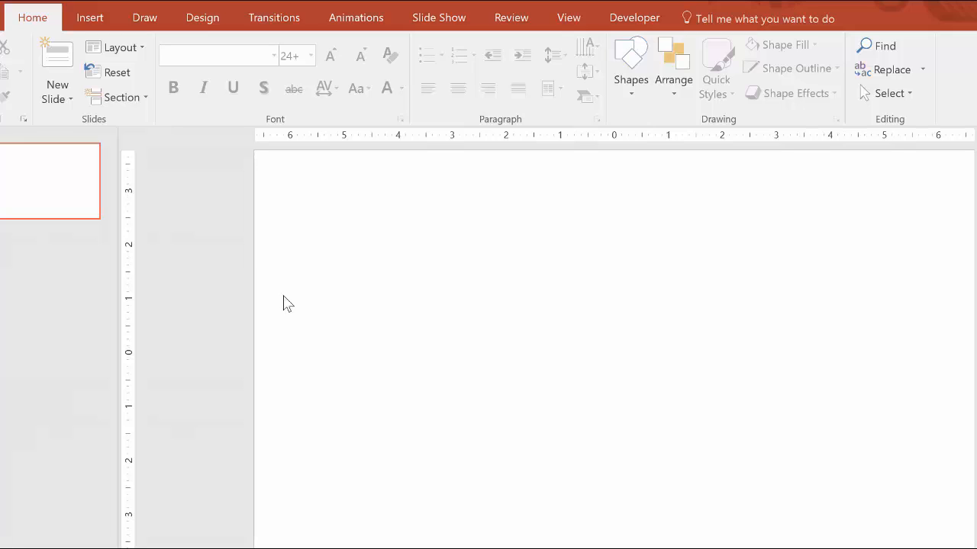
- In PowerPoint, find the Poll Everywhere add-in in the Office Store by searching for "polleverywhere" and trust it
left_click(94, 25)
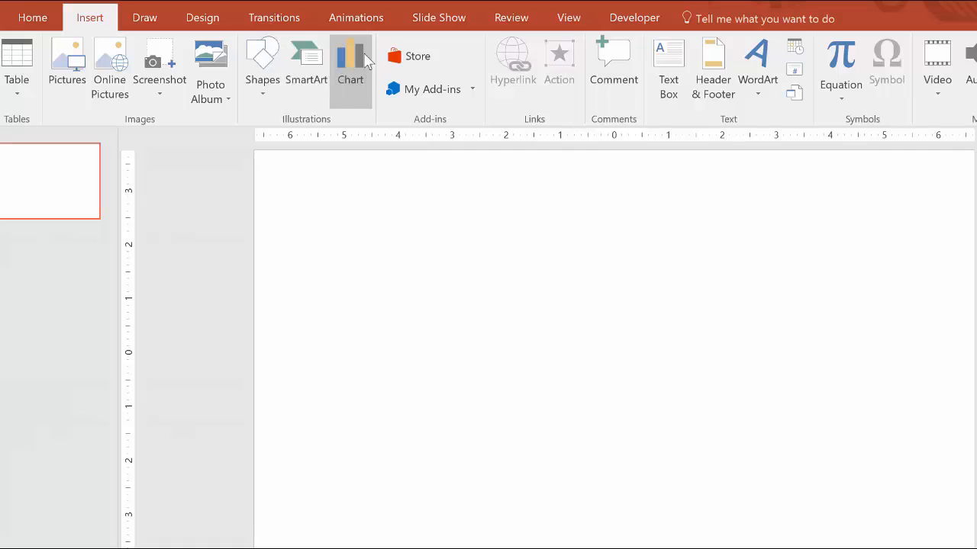
left_click(418, 61)
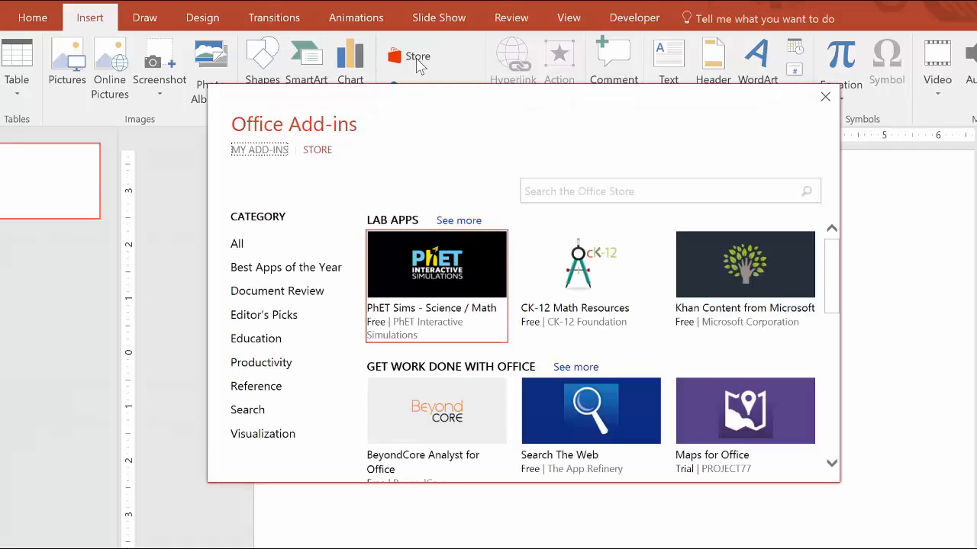
left_click(571, 191)
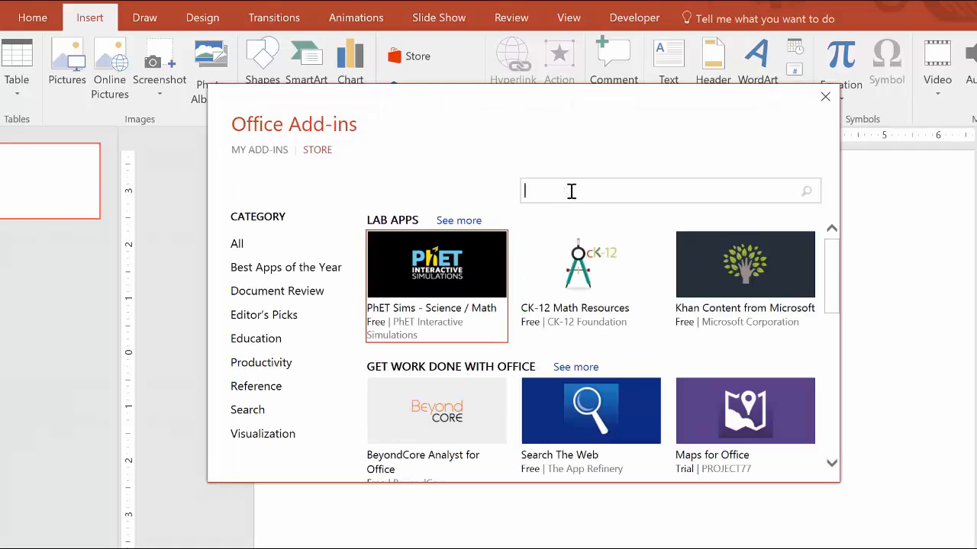
type("polleverywhere")
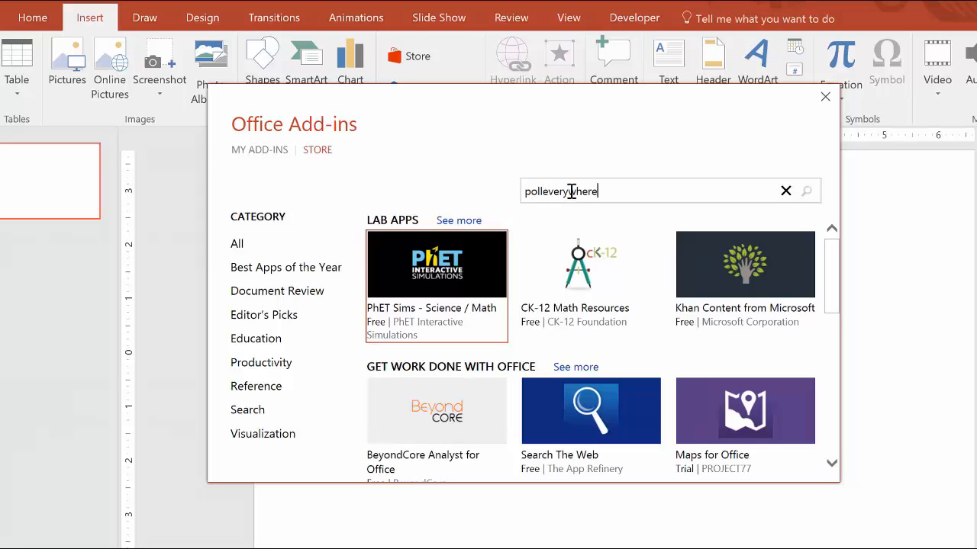
key("Return")
left_click(400, 246)
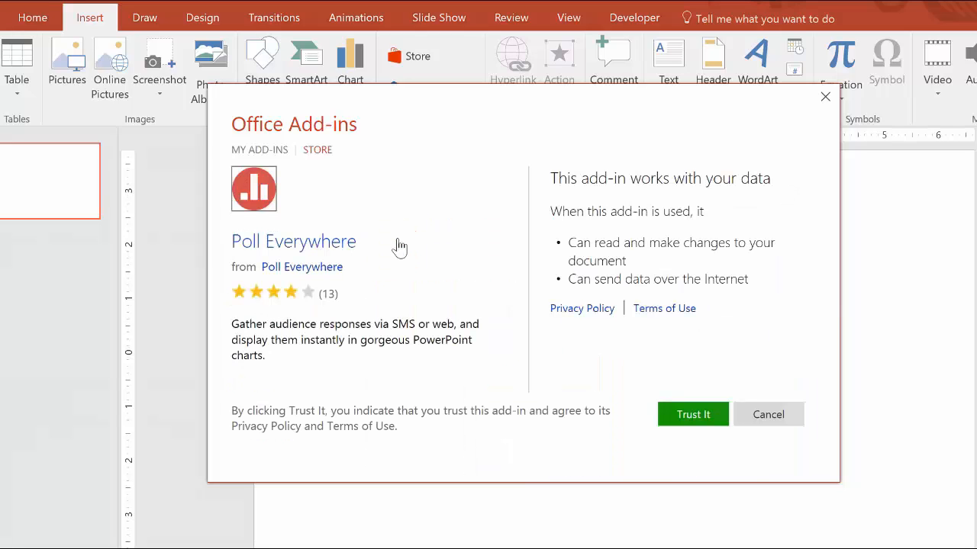
left_click(710, 429)
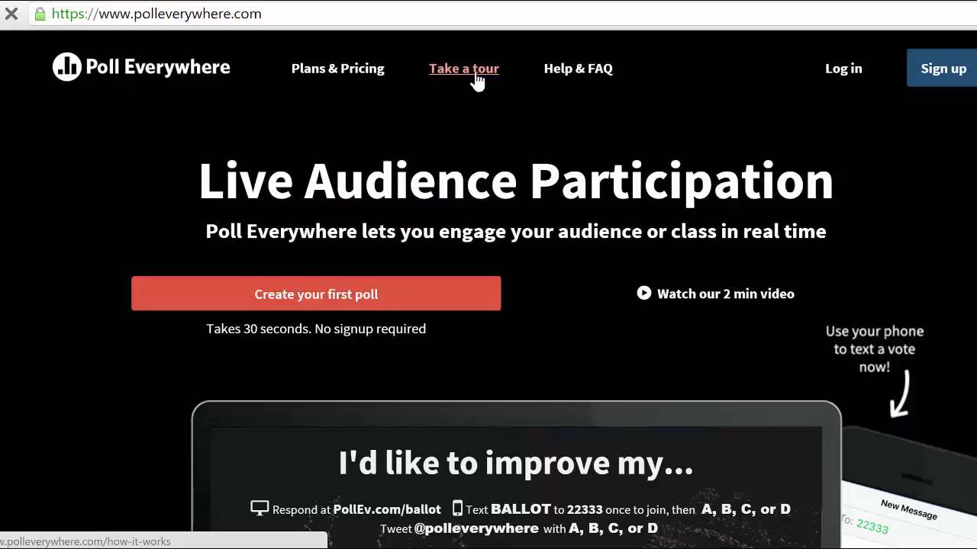
- On the Poll Everywhere website, open the tour's PollEv Presenter Add-in page and download the add-in
left_click(464, 70)
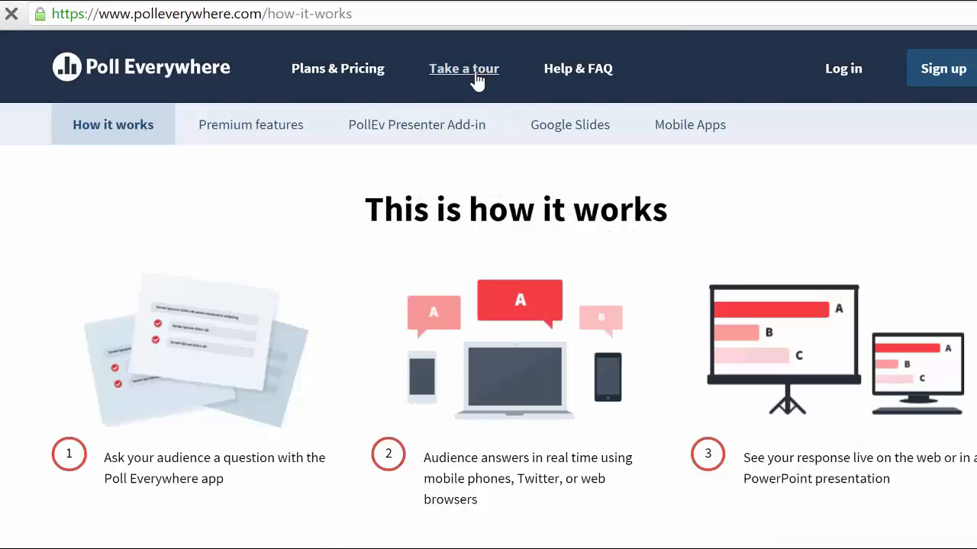
left_click(438, 133)
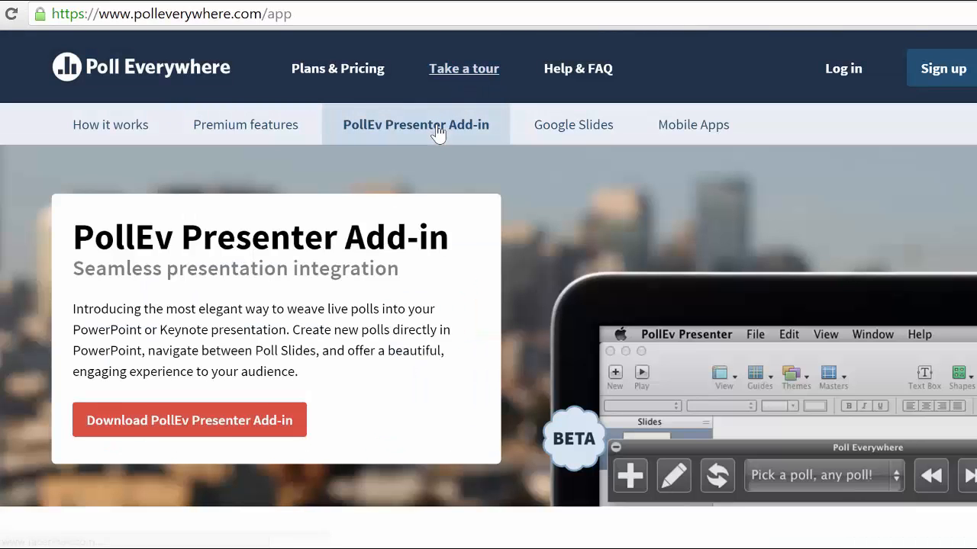
left_click(259, 426)
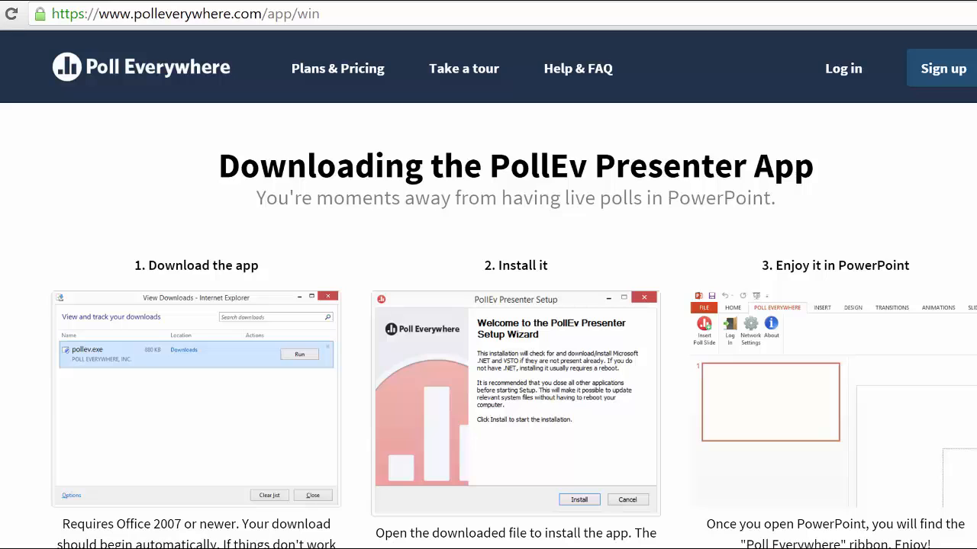
scroll(513, 341, "down", 1)
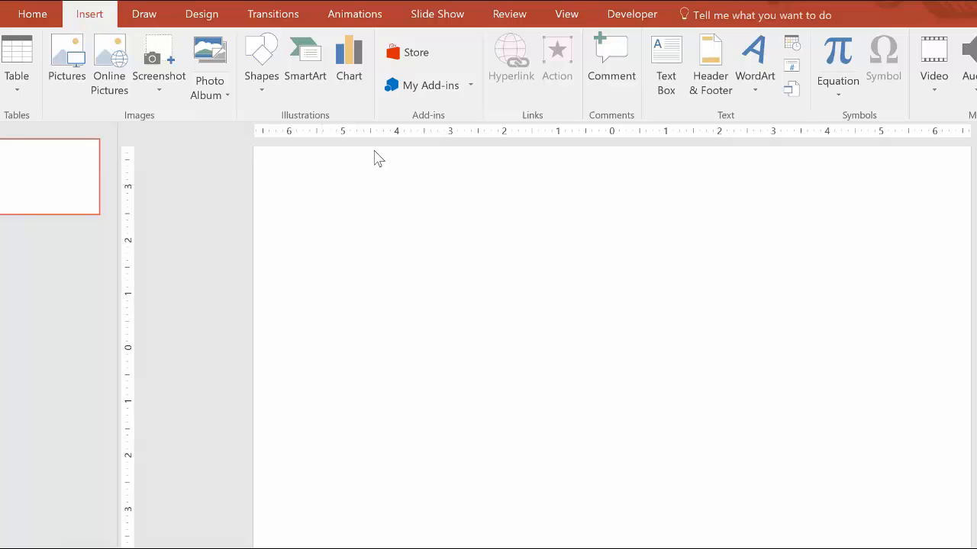
- Back in PowerPoint, insert the Poll Everywhere add-in on the blank slide and start a new multiple choice poll
left_click(470, 86)
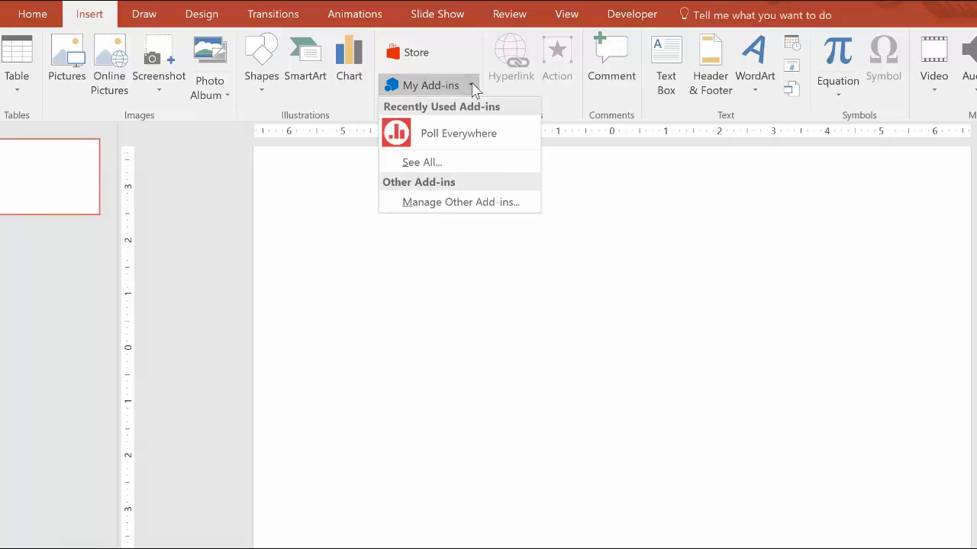
left_click(455, 139)
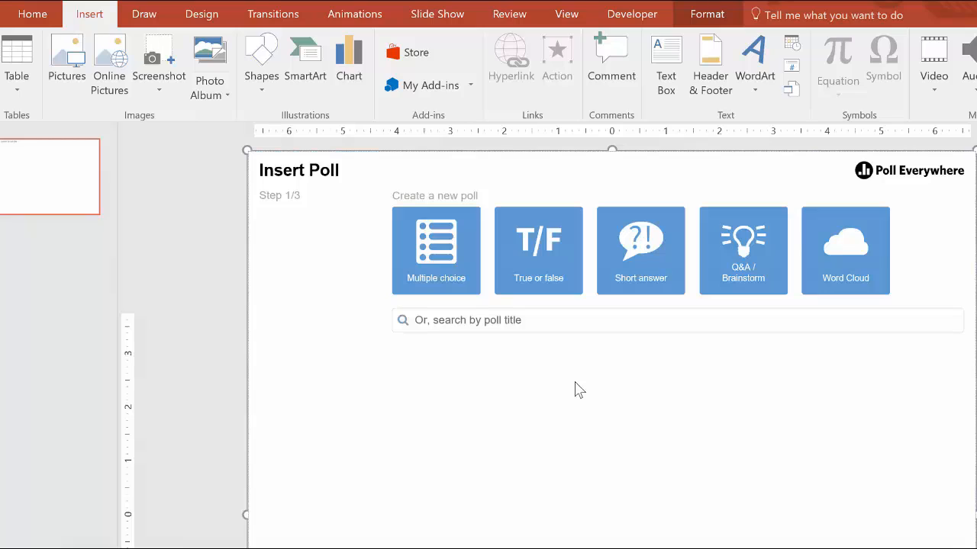
left_click(444, 252)
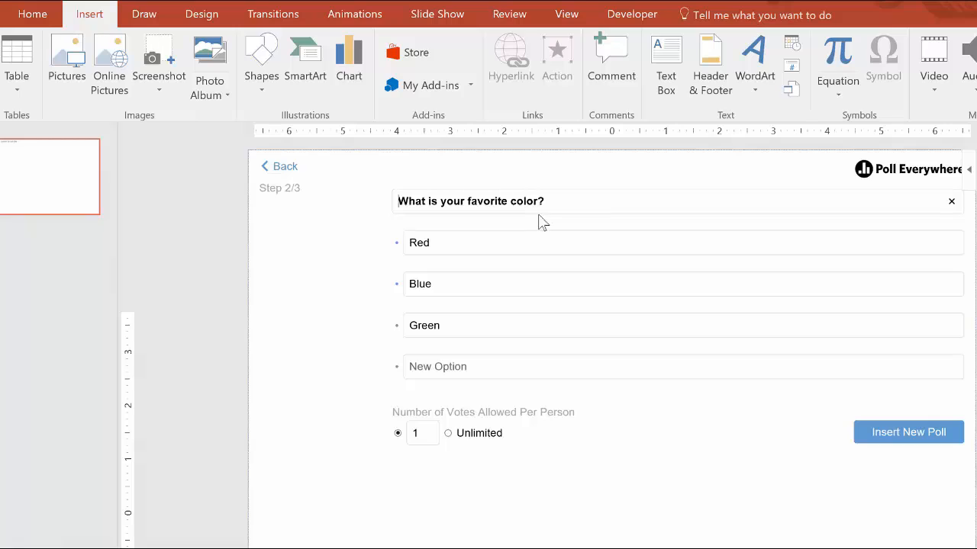
- Replace the sample poll question with "What is your favorite animal?"
triple_click(553, 205)
type("Wha")
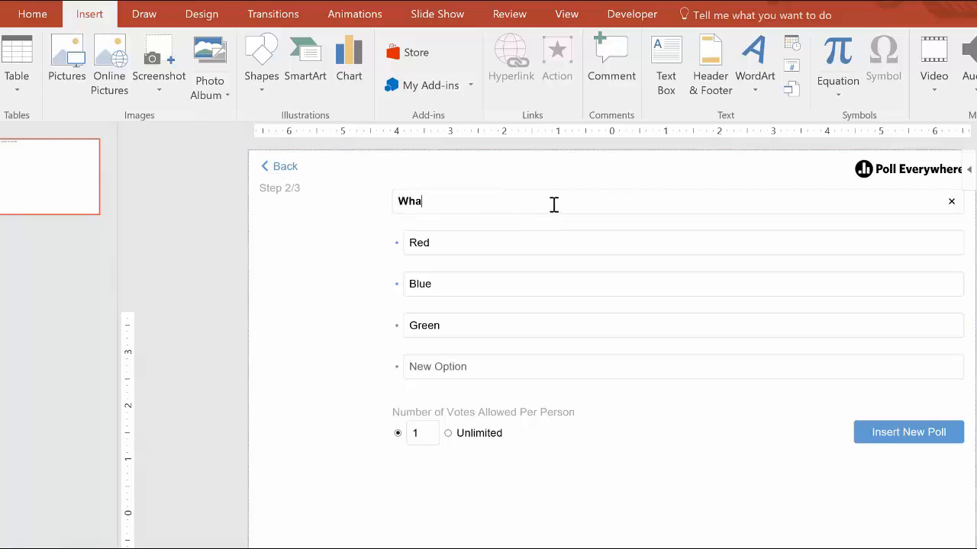
type("t is your favorite ")
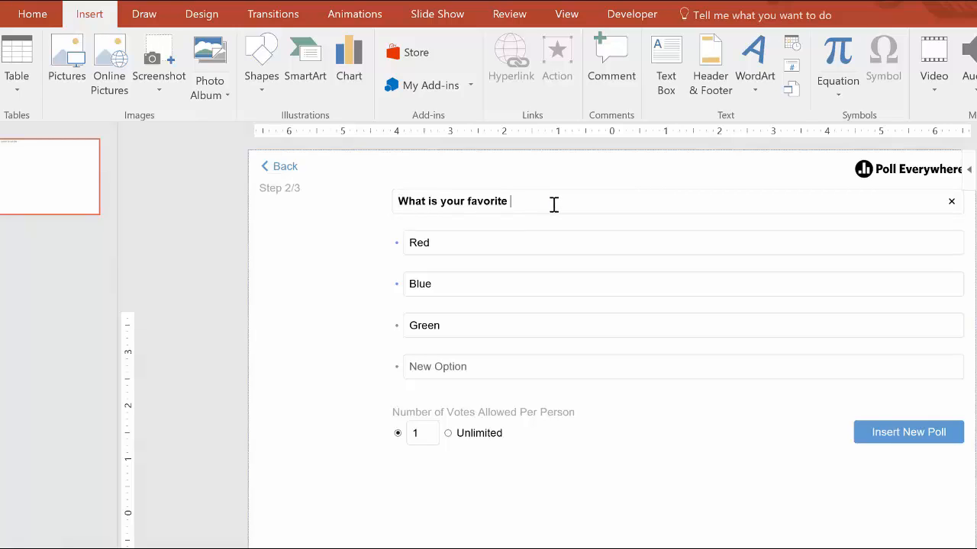
type("animal?")
- Change the three answer options to Dog, Cat and Monkey, and insert the new poll into the slide
double_click(450, 243)
type("Dog")
double_click(441, 288)
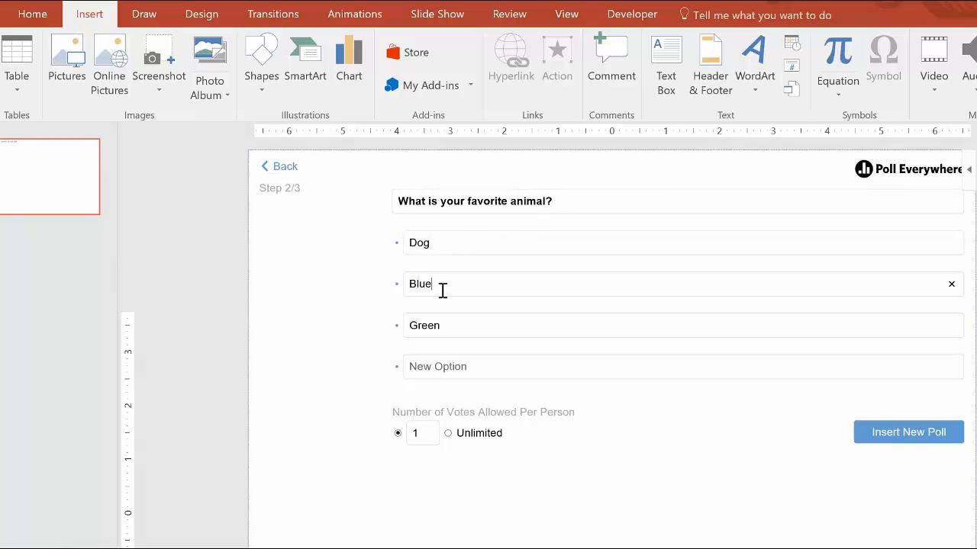
type("Cat")
double_click(447, 322)
type("Monkey")
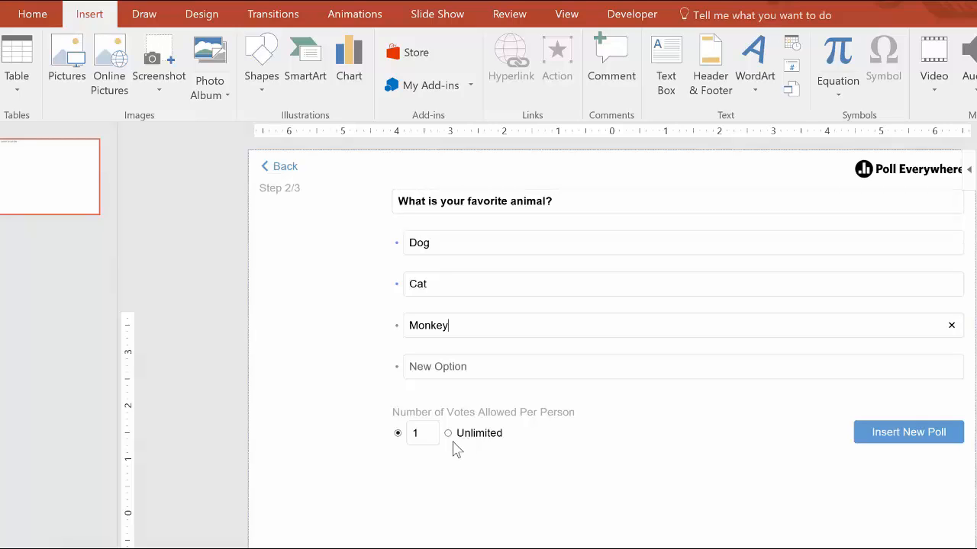
left_click(900, 438)
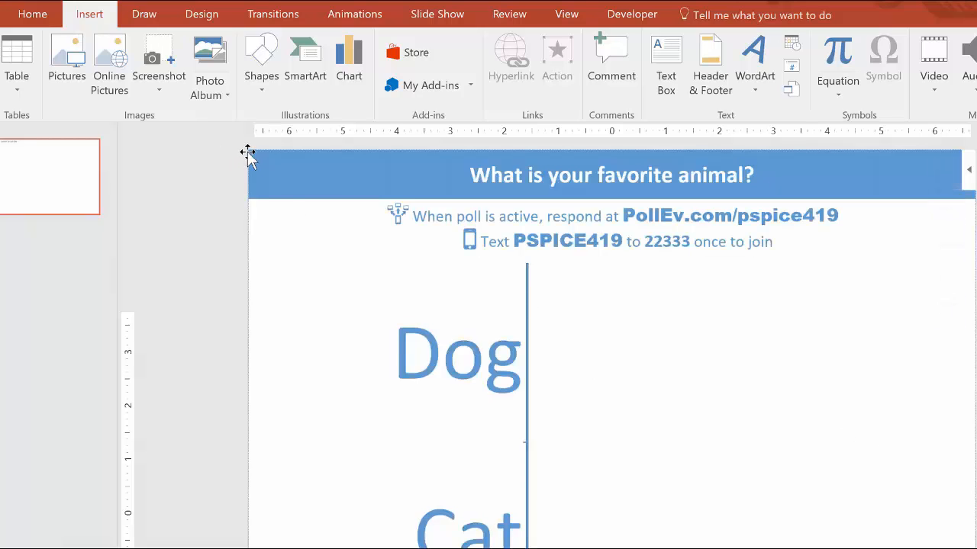
- Reposition and resize the inserted poll so that it fits the slide
left_click(247, 152)
left_click_drag(246, 150, 247, 312)
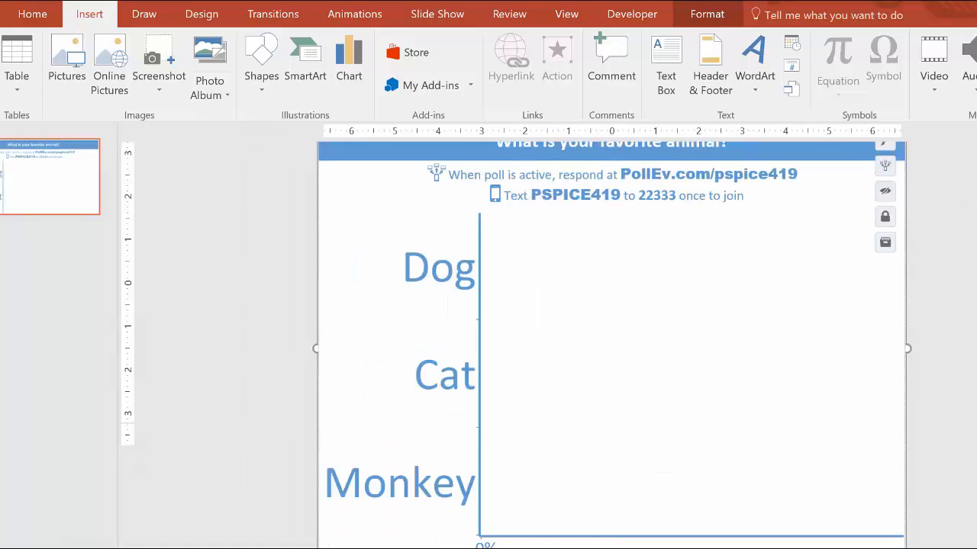
left_click_drag(804, 539, 804, 453)
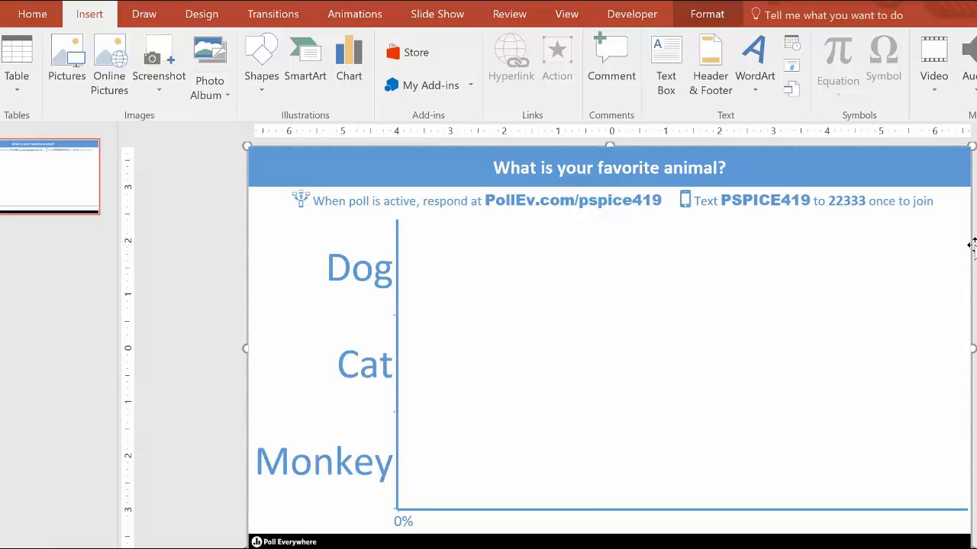
- In the poll's visual settings, slightly reduce the text size of the How to respond instructions
mouse_move(948, 236)
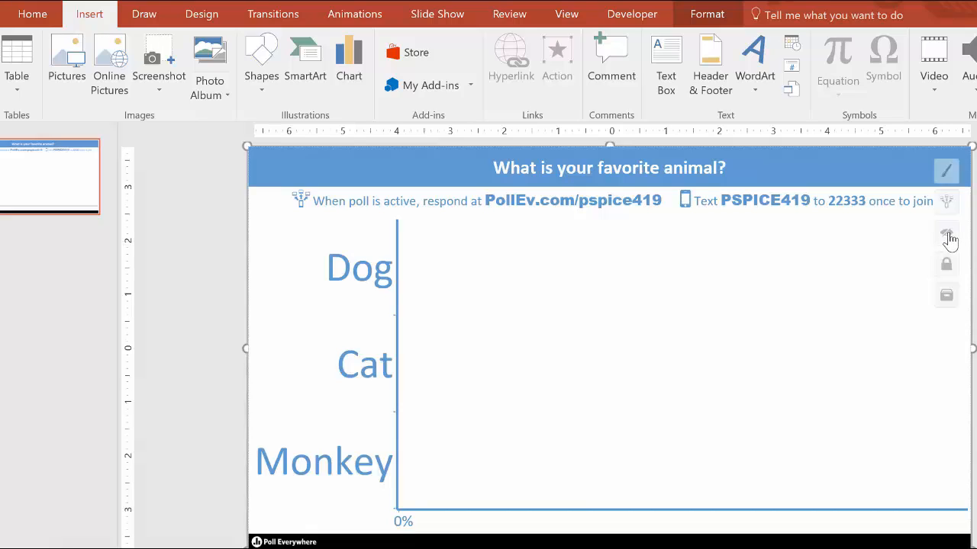
left_click(947, 174)
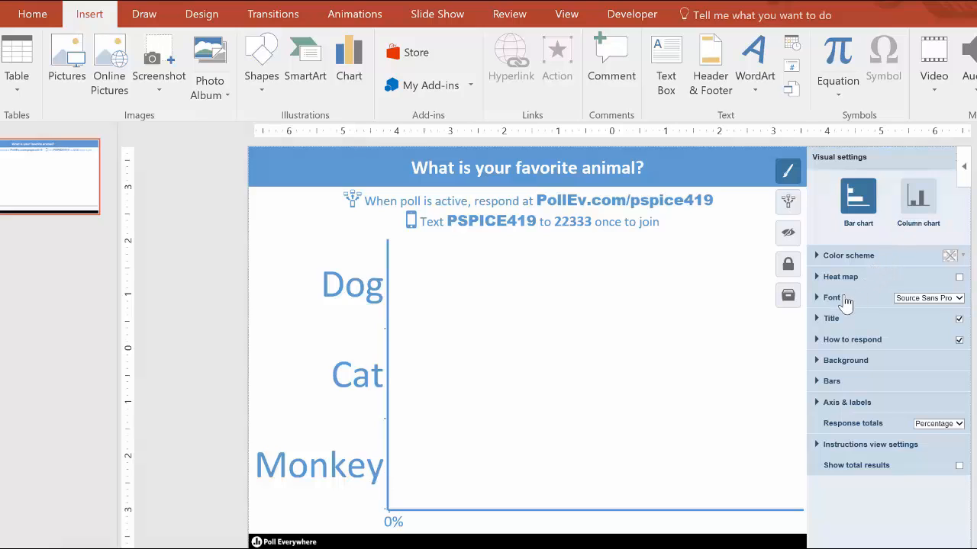
left_click(858, 344)
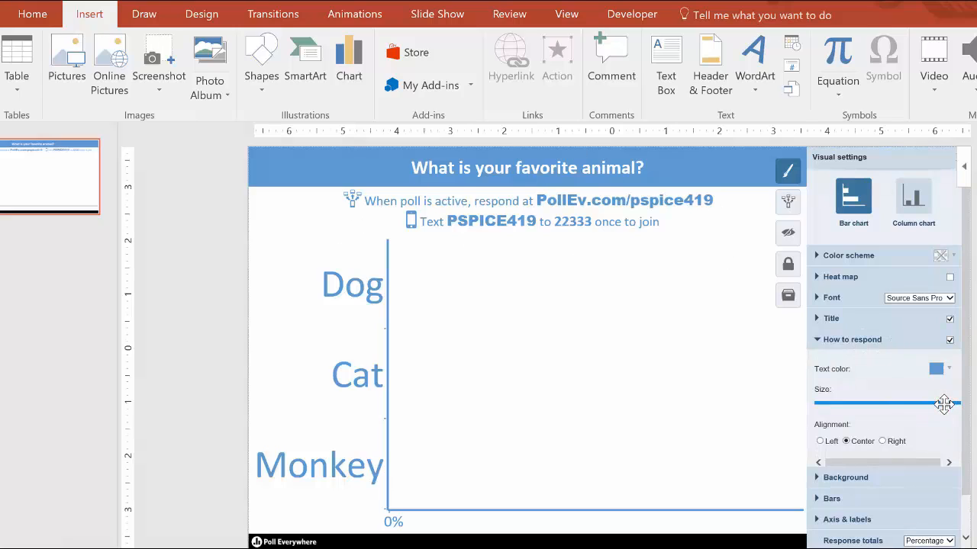
mouse_move(944, 405)
left_mouse_down()
mouse_move(898, 413)
mouse_move(938, 412)
left_mouse_up()
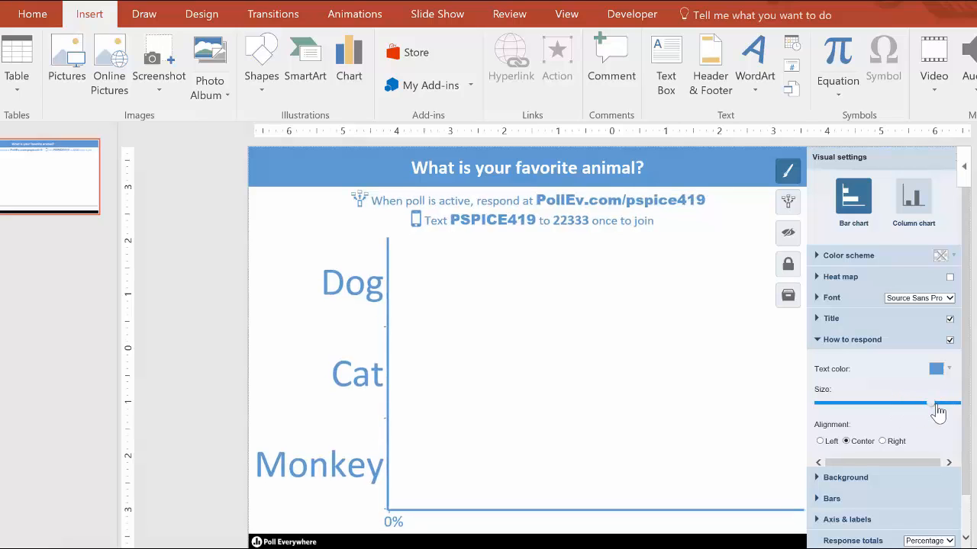